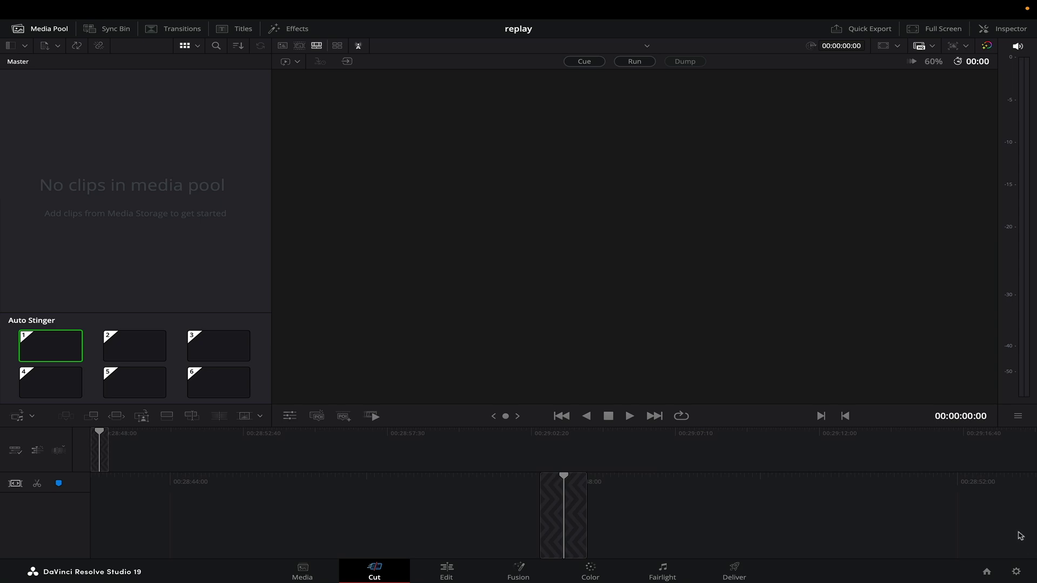
- Check the timeline resolution in Project Settings and close it without changes
click(1016, 572)
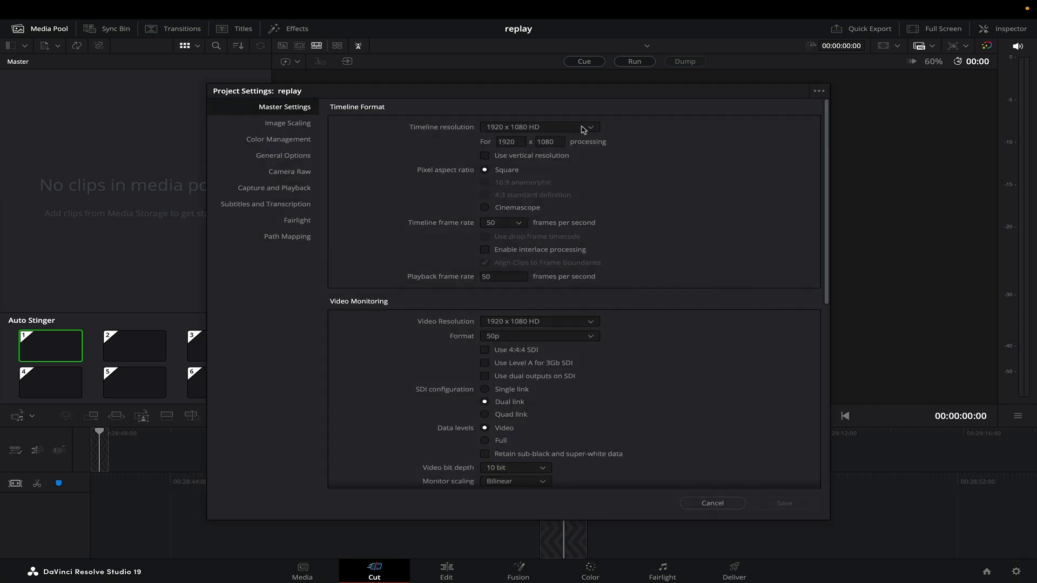
click(531, 128)
click(532, 131)
click(730, 503)
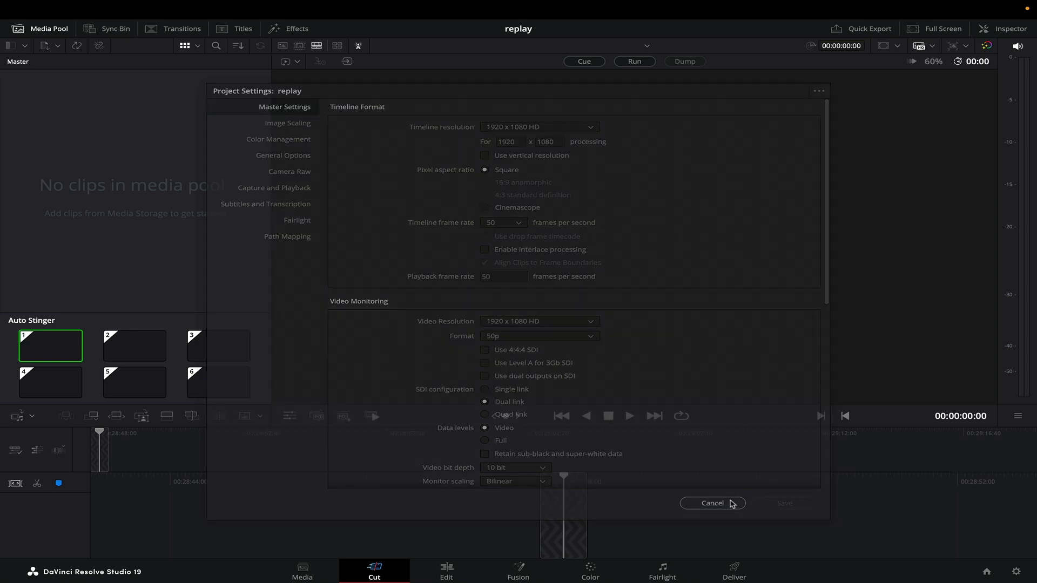
- In Preferences, keep Blackmagic Design as the capture device
click(51, 11)
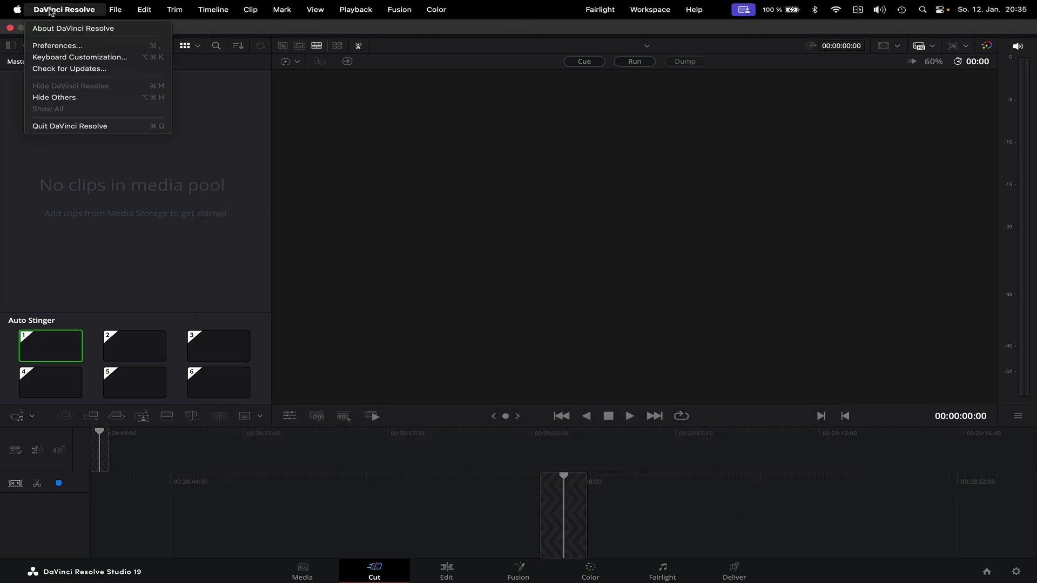
click(74, 45)
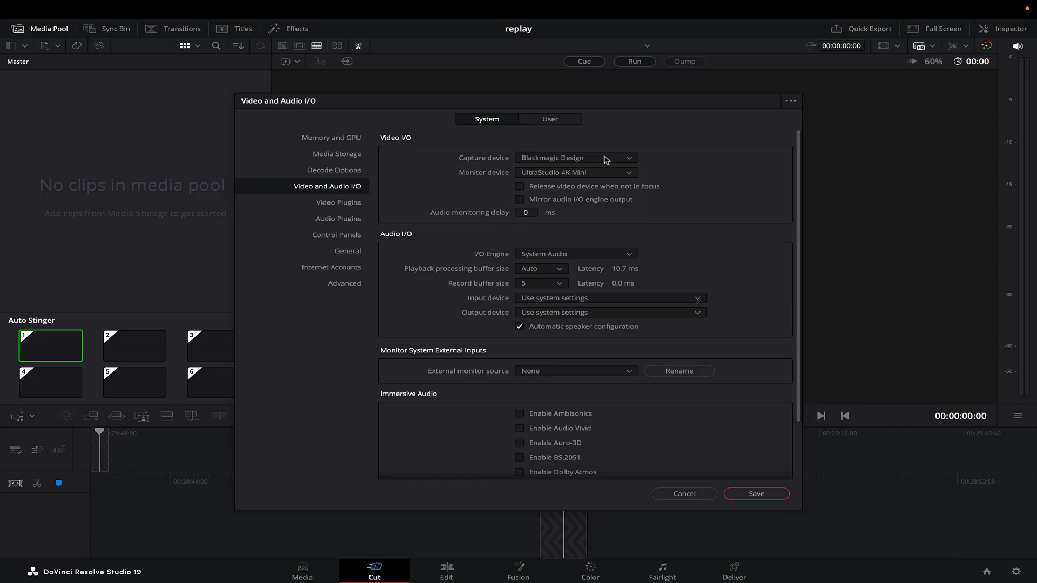
click(561, 159)
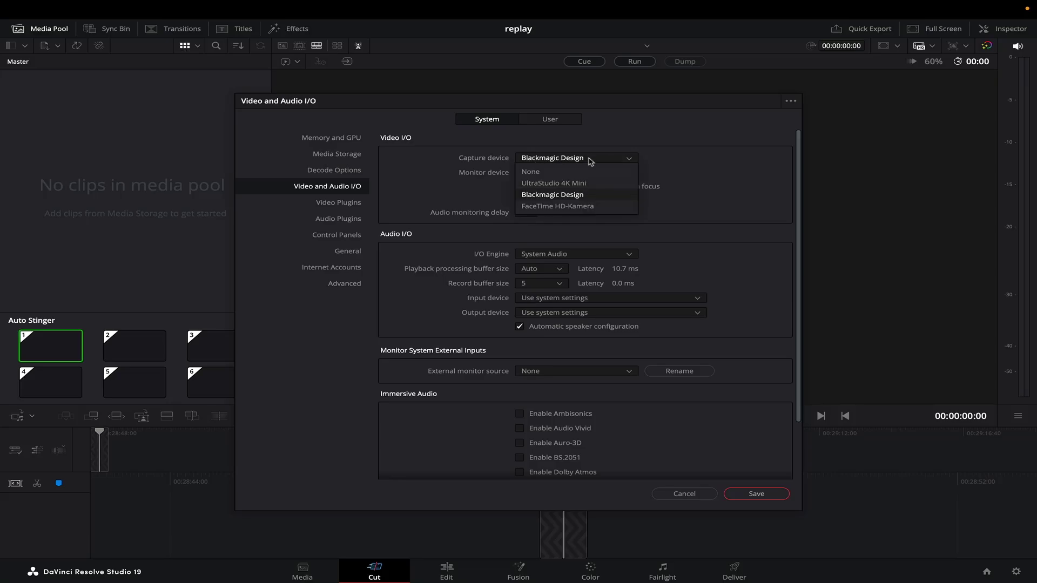
click(562, 157)
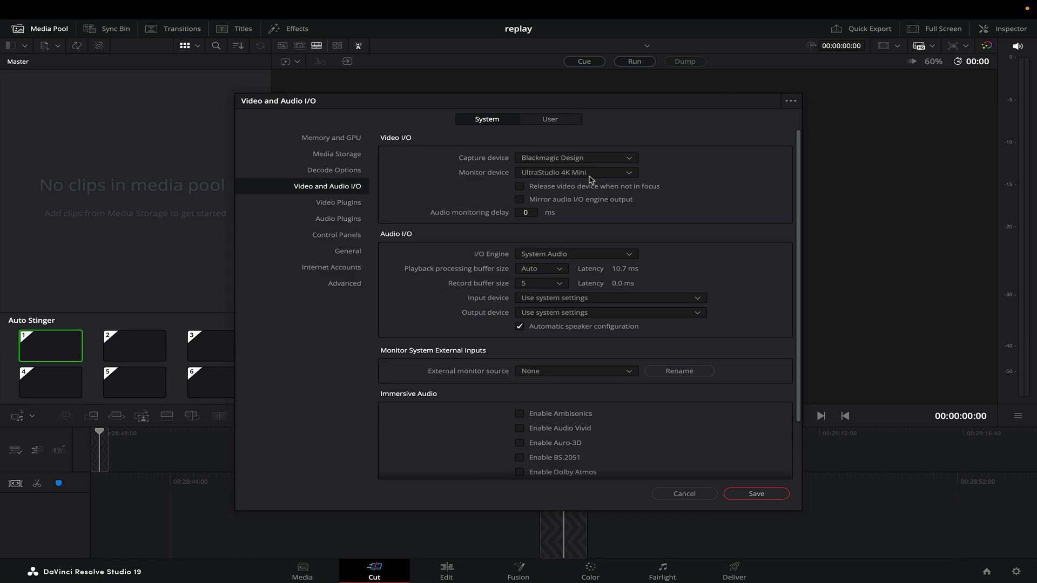
click(757, 495)
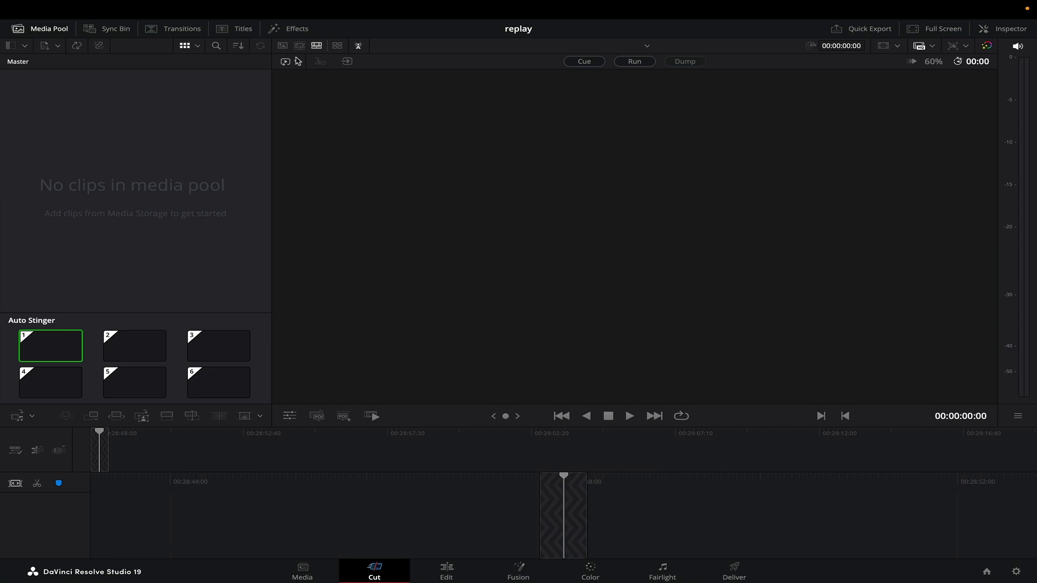
click(359, 47)
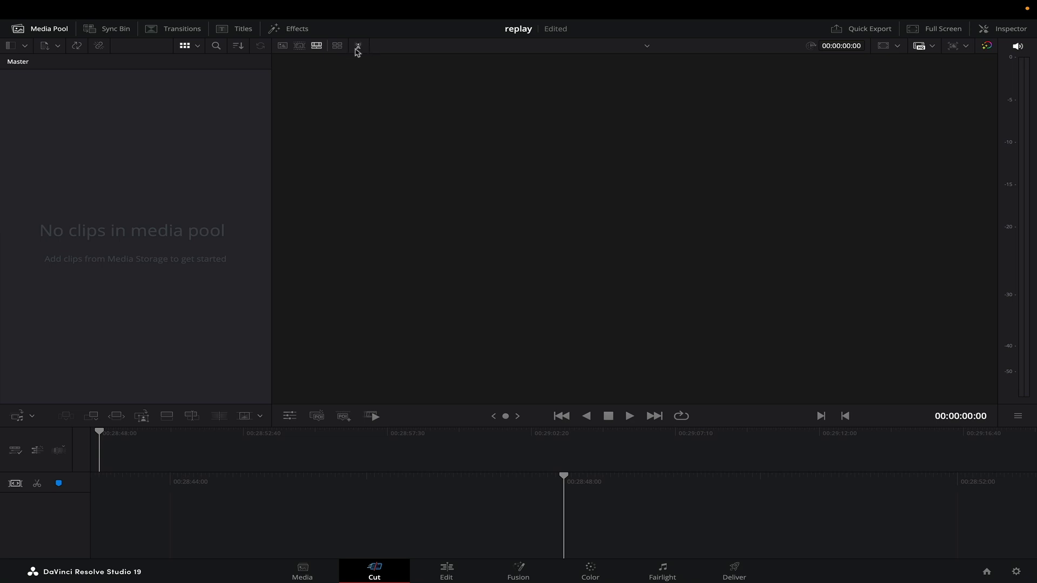
click(357, 47)
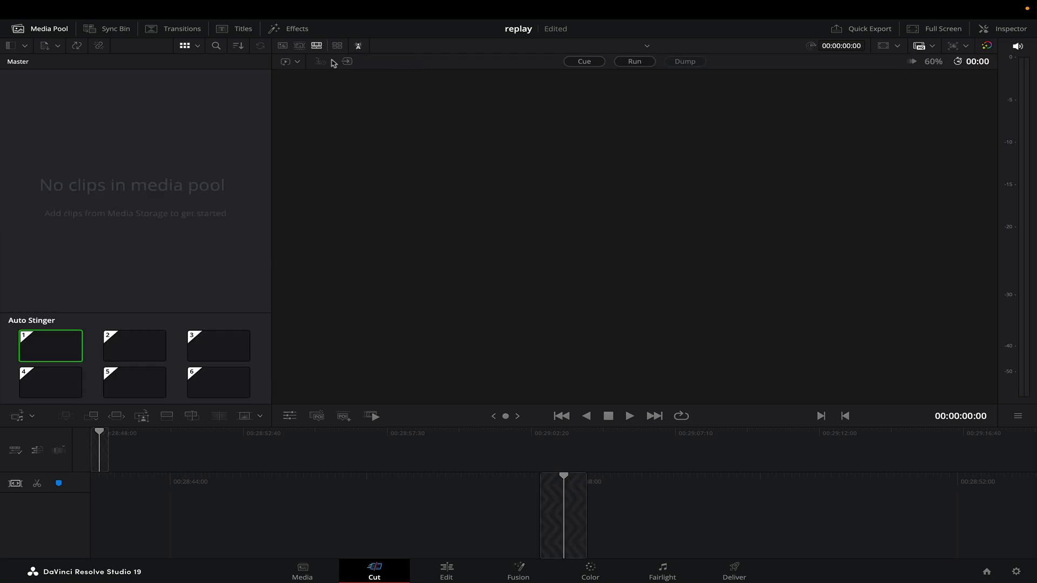
click(297, 63)
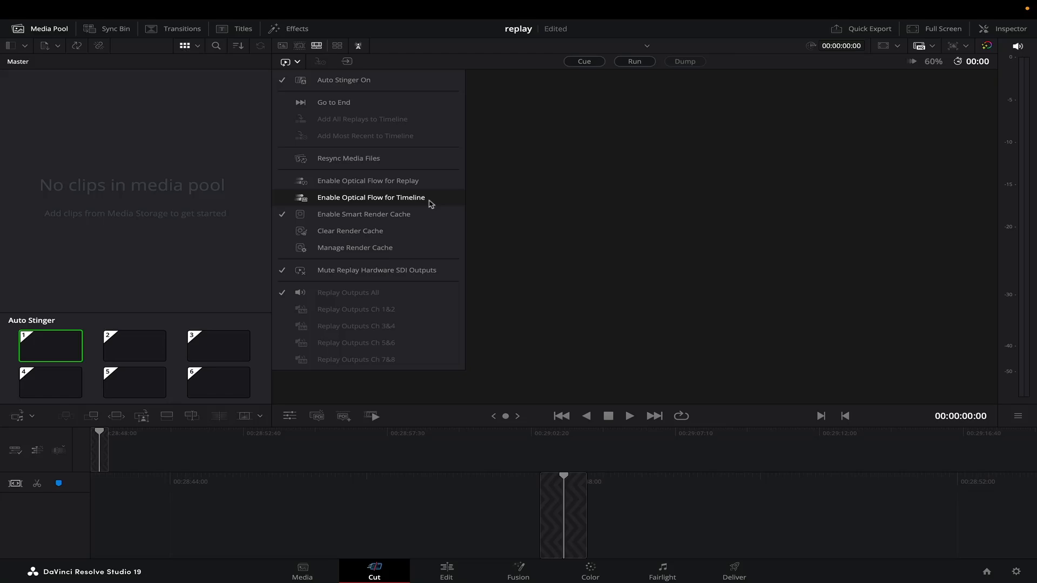
click(298, 63)
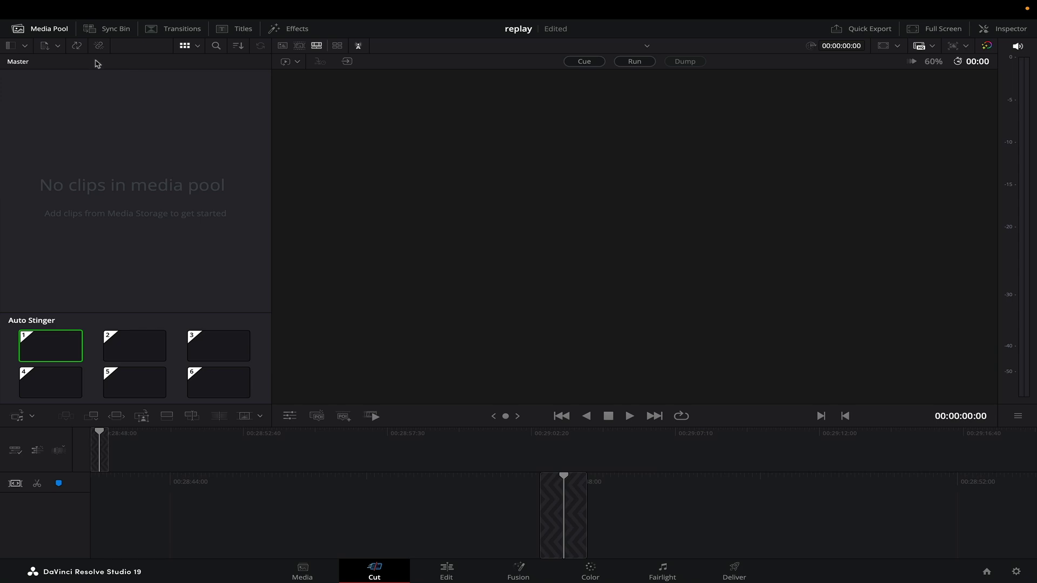
- Browse Import Media to ATEM SDI Extreme ISO > SDI_ISO > Kontrol 15 4 > Video ISO Files
click(57, 45)
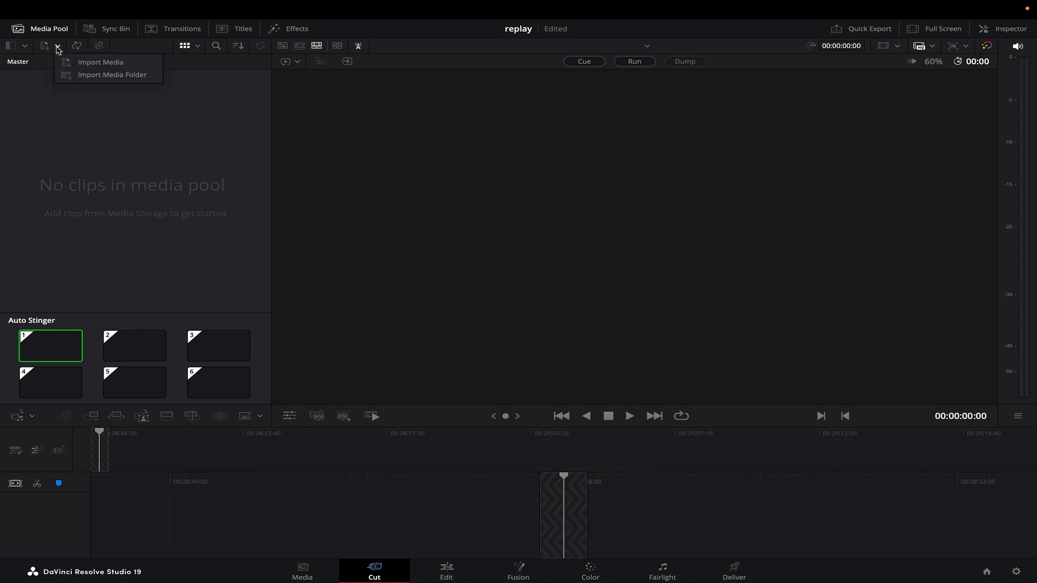
click(84, 63)
scroll(196, 220, down, 5)
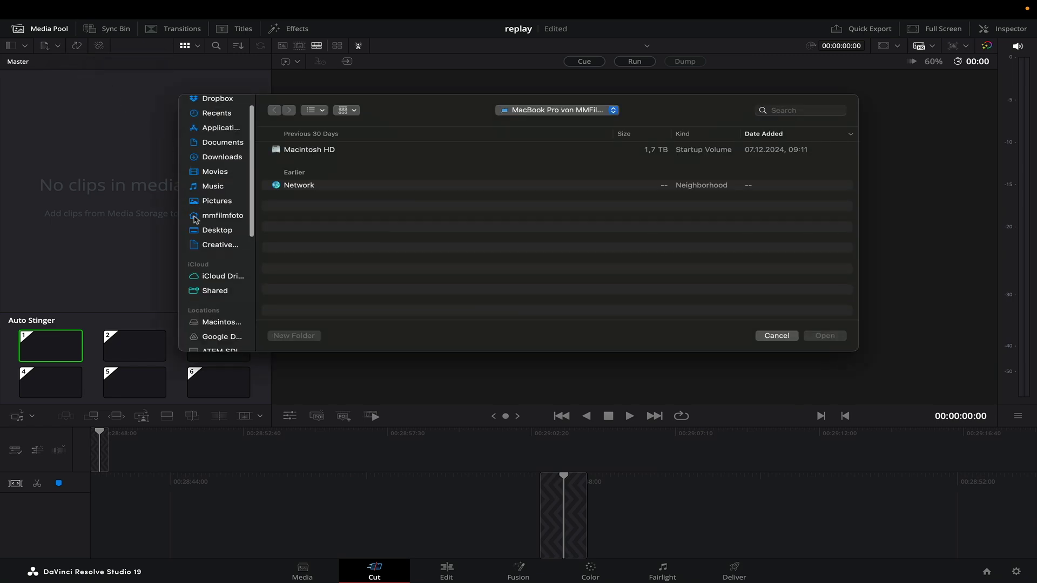
click(221, 267)
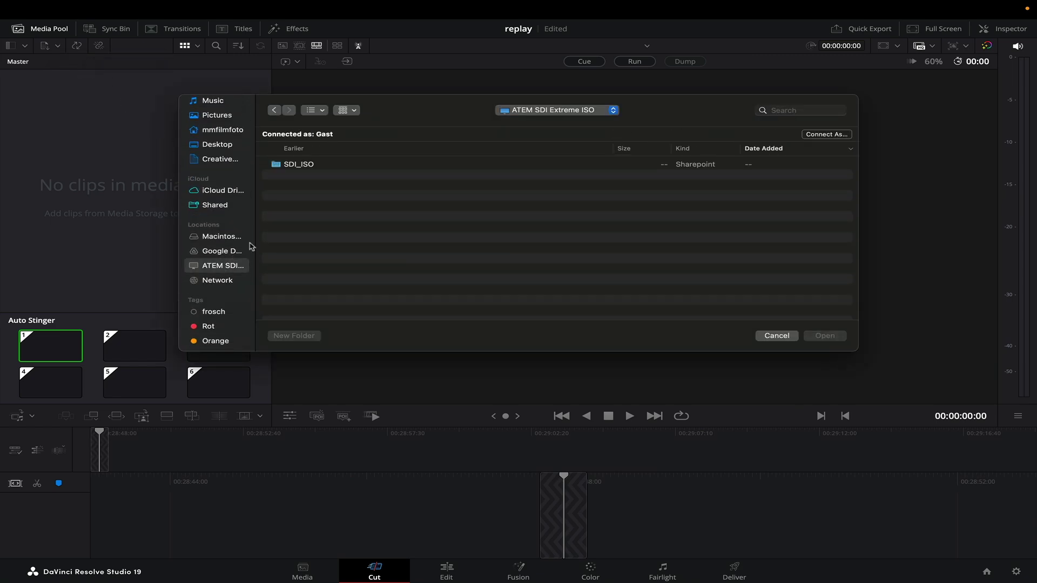
double_click(311, 166)
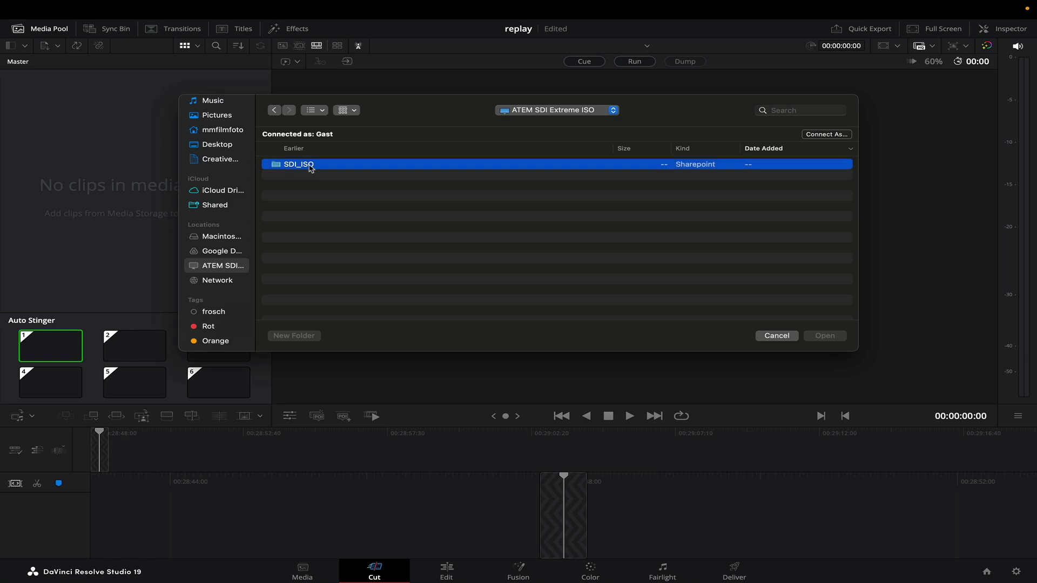
double_click(320, 152)
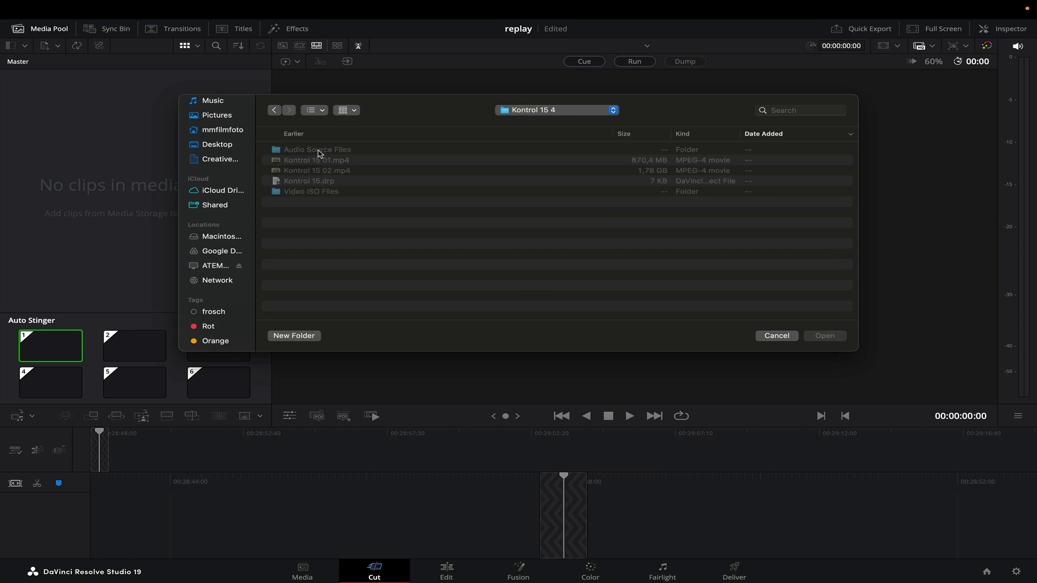
double_click(331, 193)
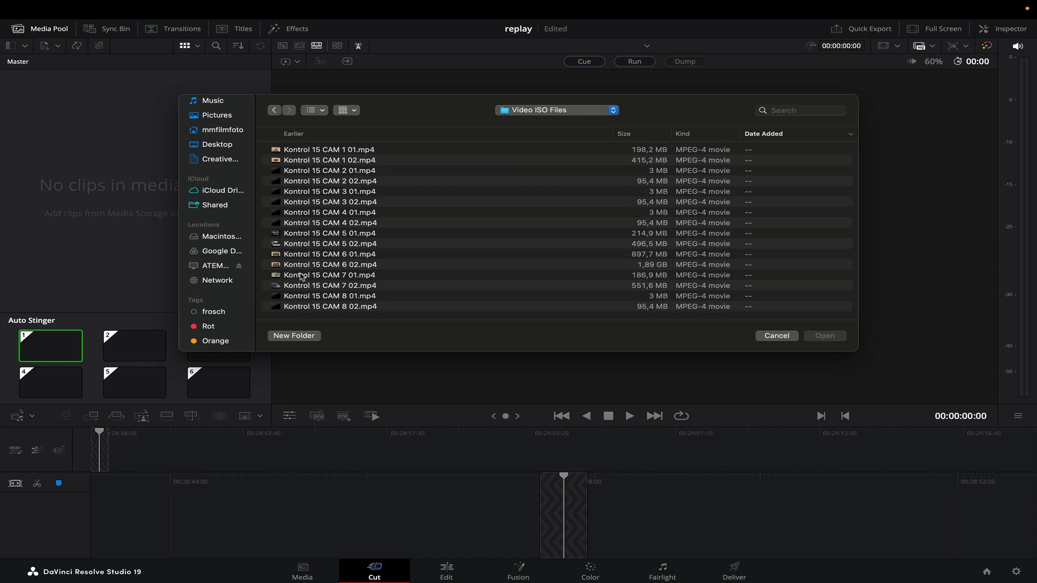
- Import Kontrol 15 CAM 1, 5, 6 and 7 02.mp4 together
click(344, 287)
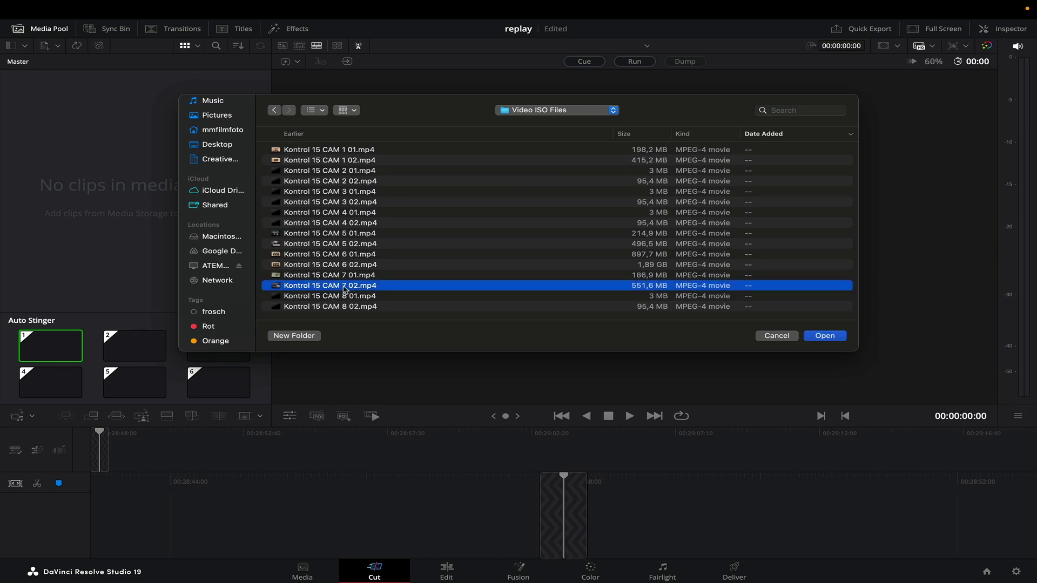
super+click(360, 267)
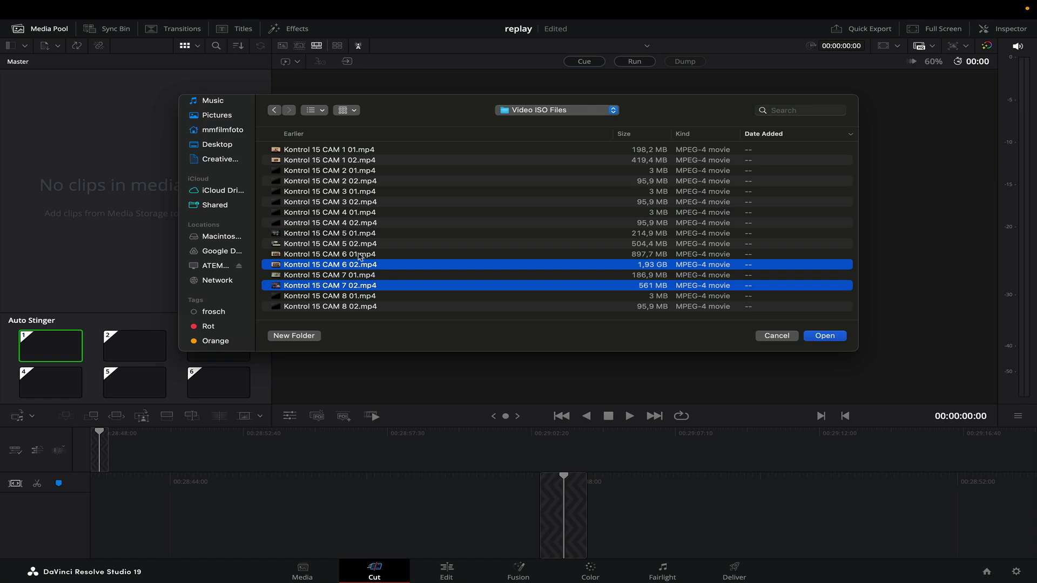
super+click(361, 246)
super+click(361, 162)
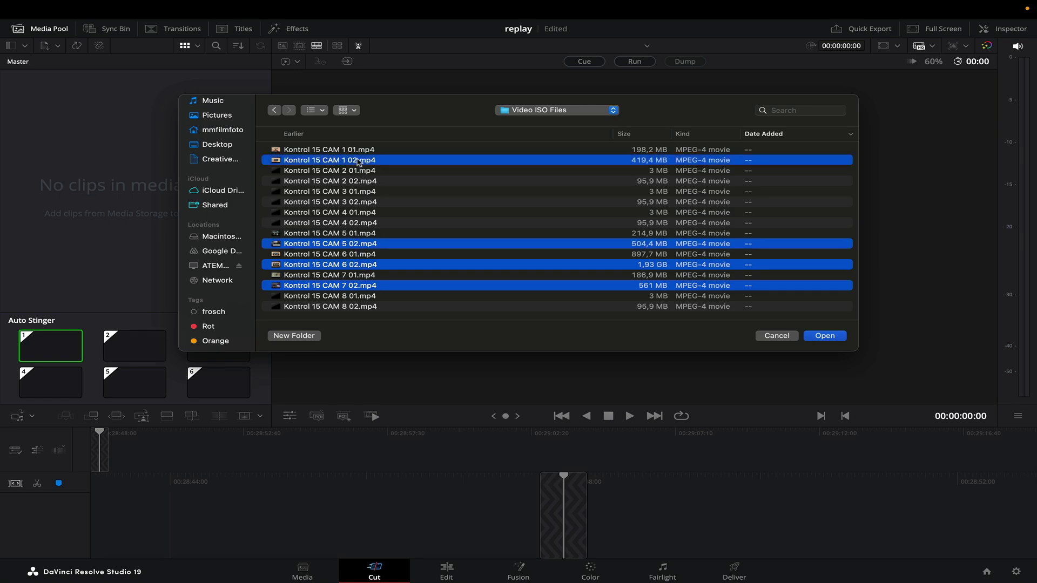
click(826, 337)
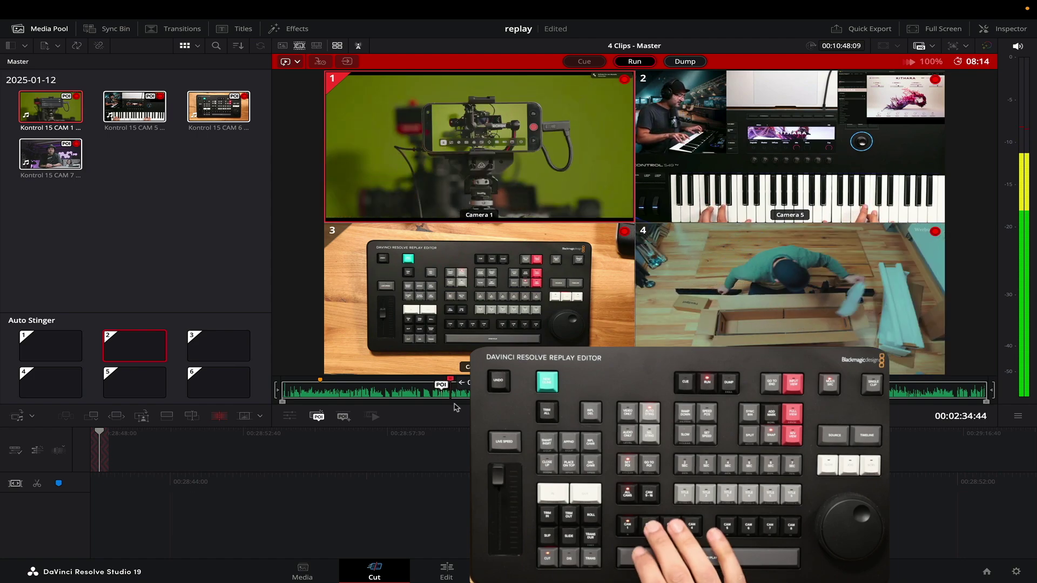
- Cut the running replay to angles 2, 3, 4, 3, then 1, and stop it
key(2)
key(3)
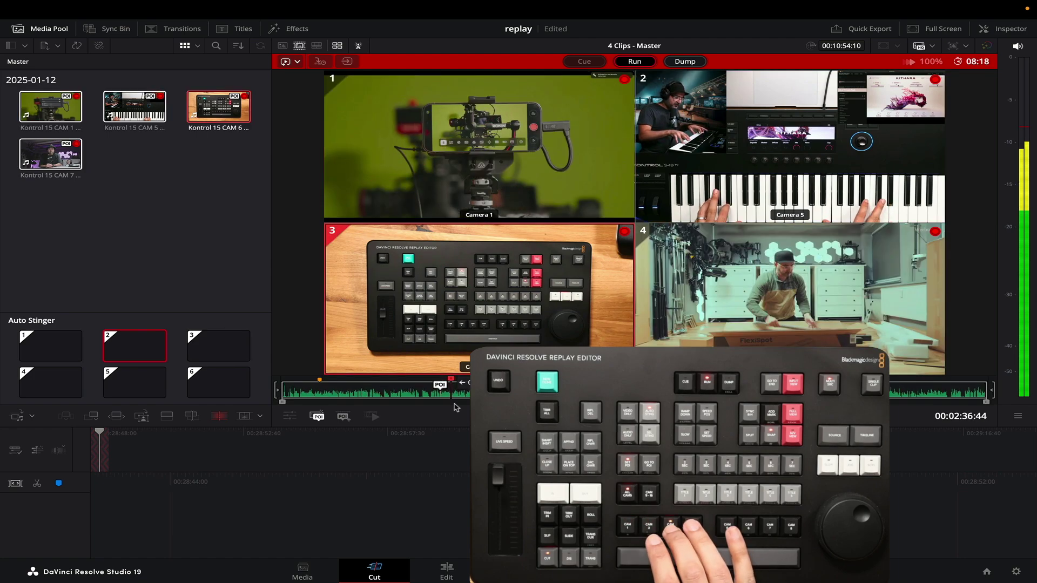
key(4)
key(3)
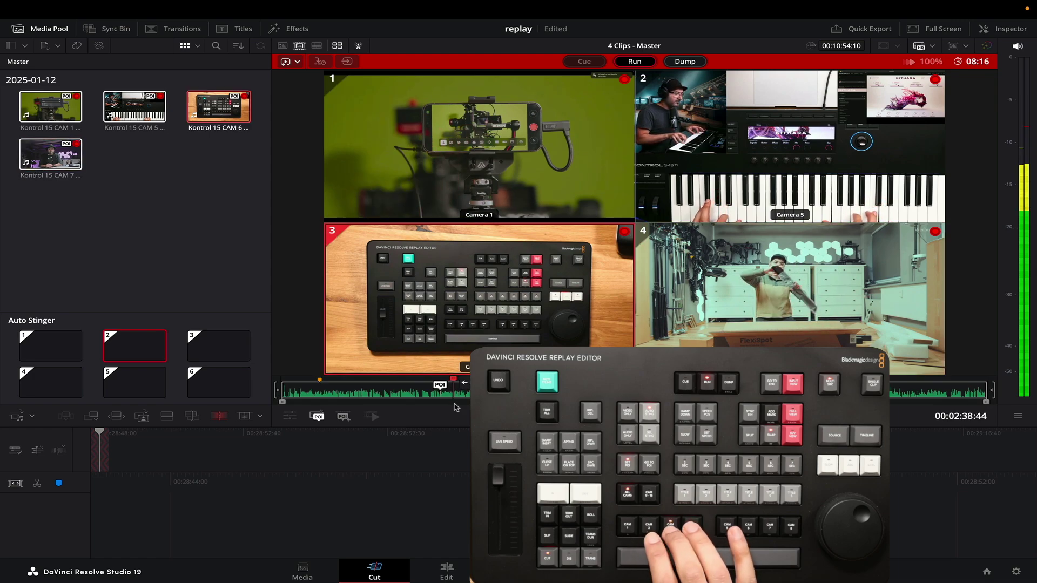
key(1)
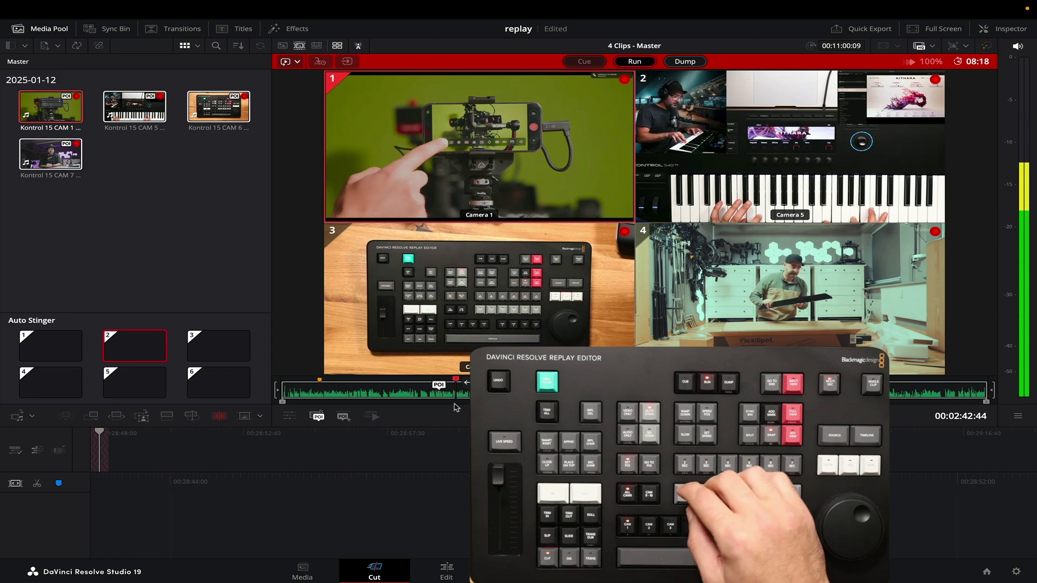
key(space)
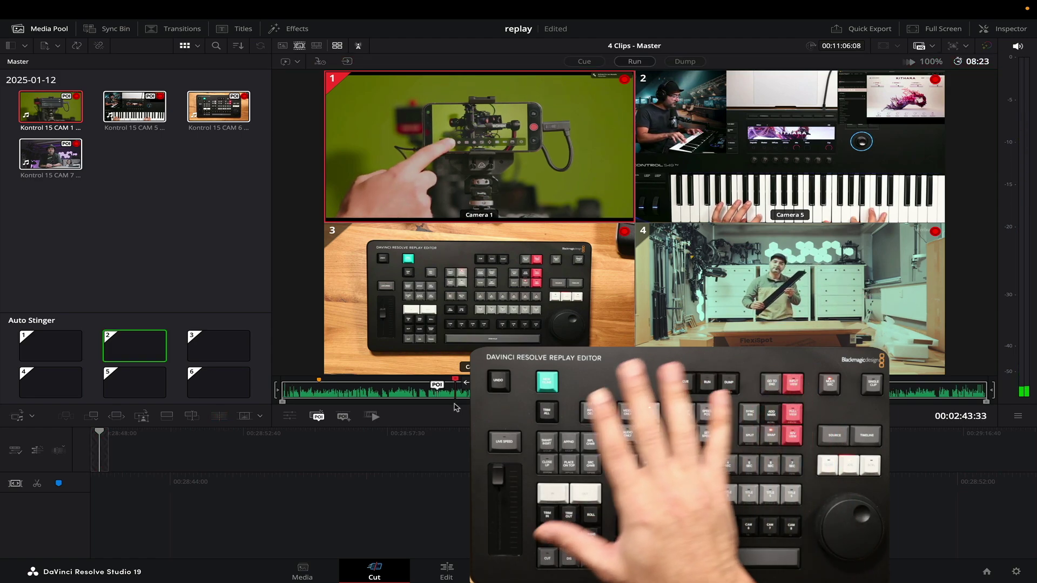